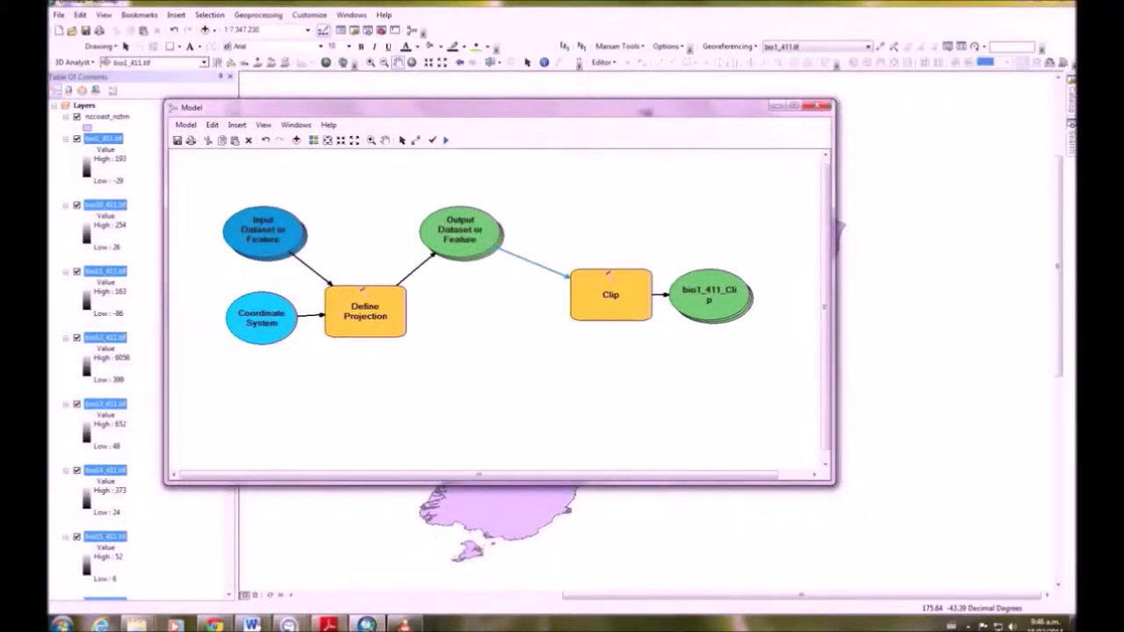
Expose the Clip tool's Output Extent parameter as a model variable and move both elements below the rest of the model
{"action": "right_click", "coordinate": [663, 348]}
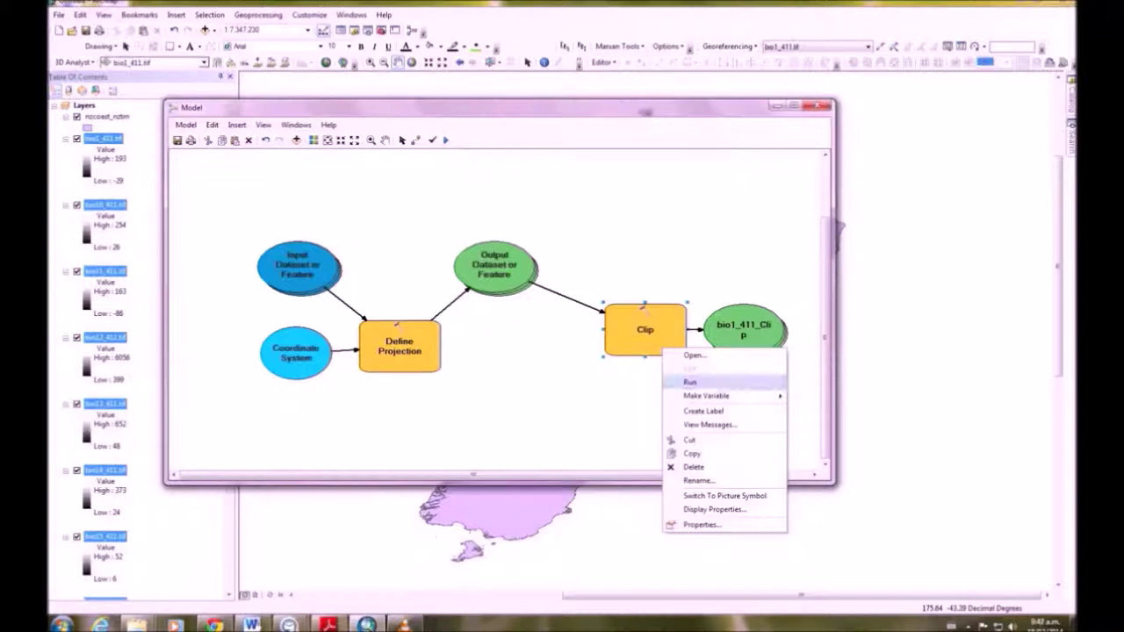
{"action": "mouse_move", "coordinate": [706, 396]}
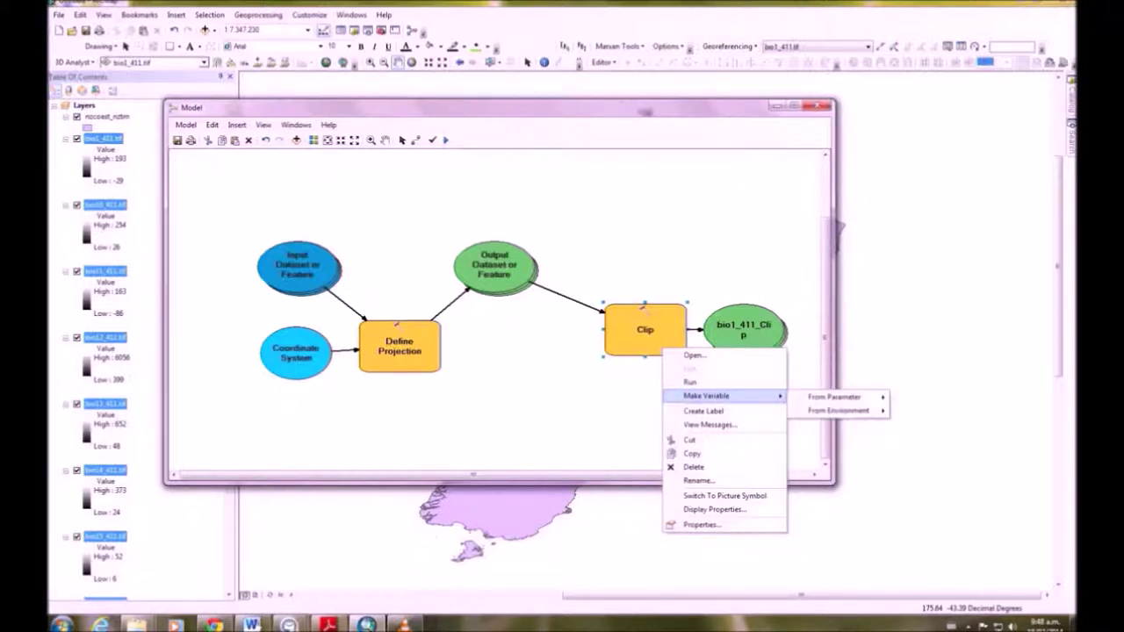
{"action": "mouse_move", "coordinate": [835, 397]}
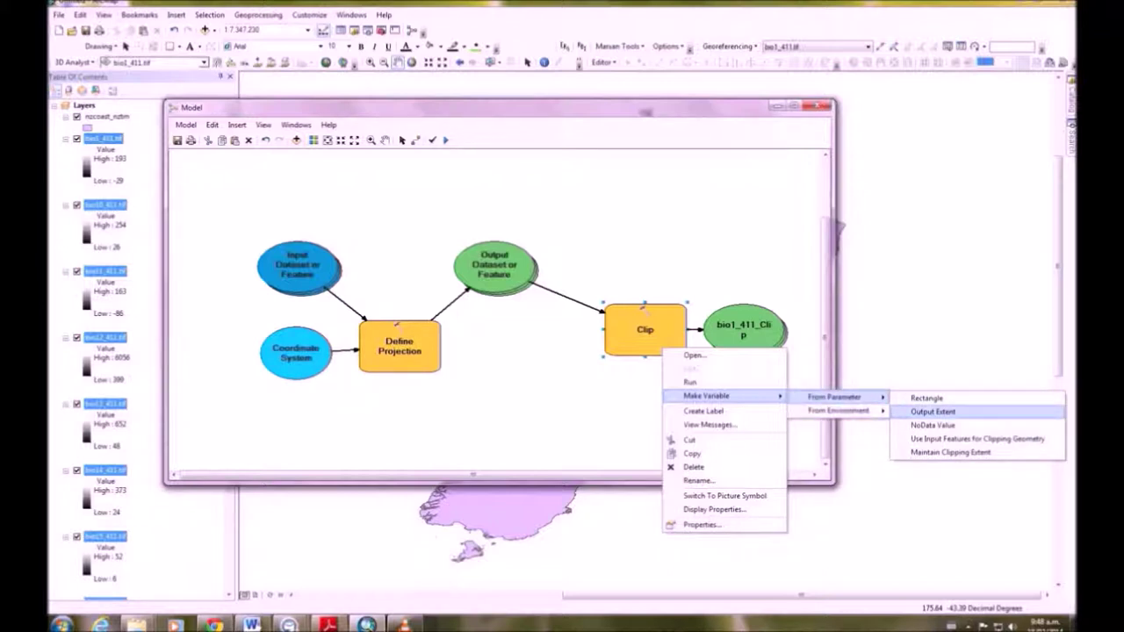
{"action": "left_click", "coordinate": [933, 411]}
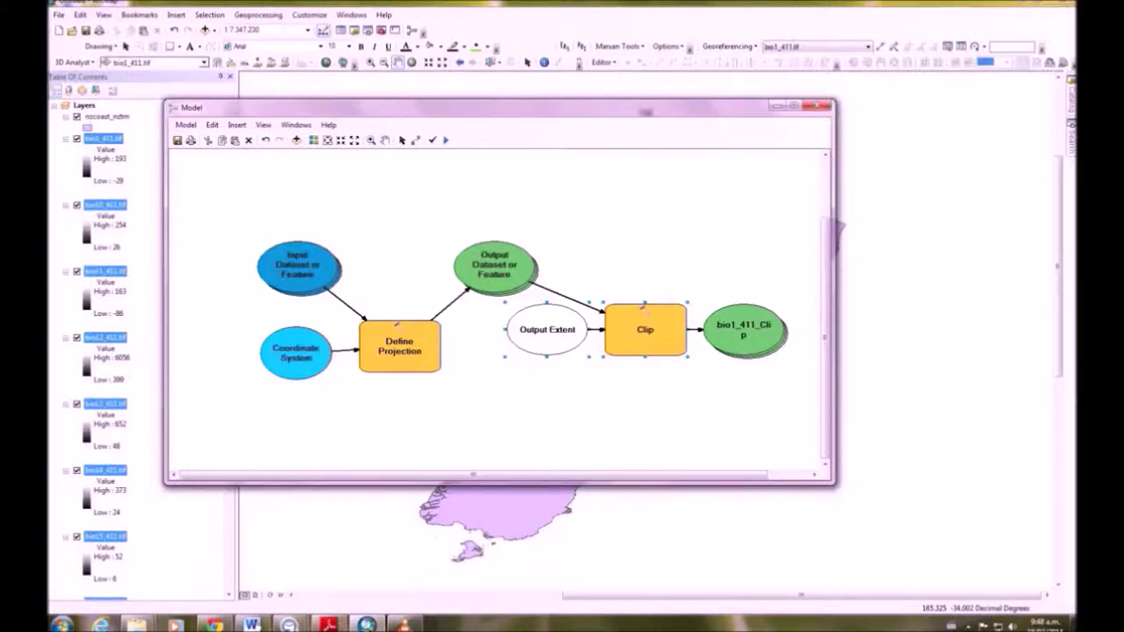
{"action": "left_click_drag", "start_coordinate": [492, 342], "coordinate": [472, 273]}
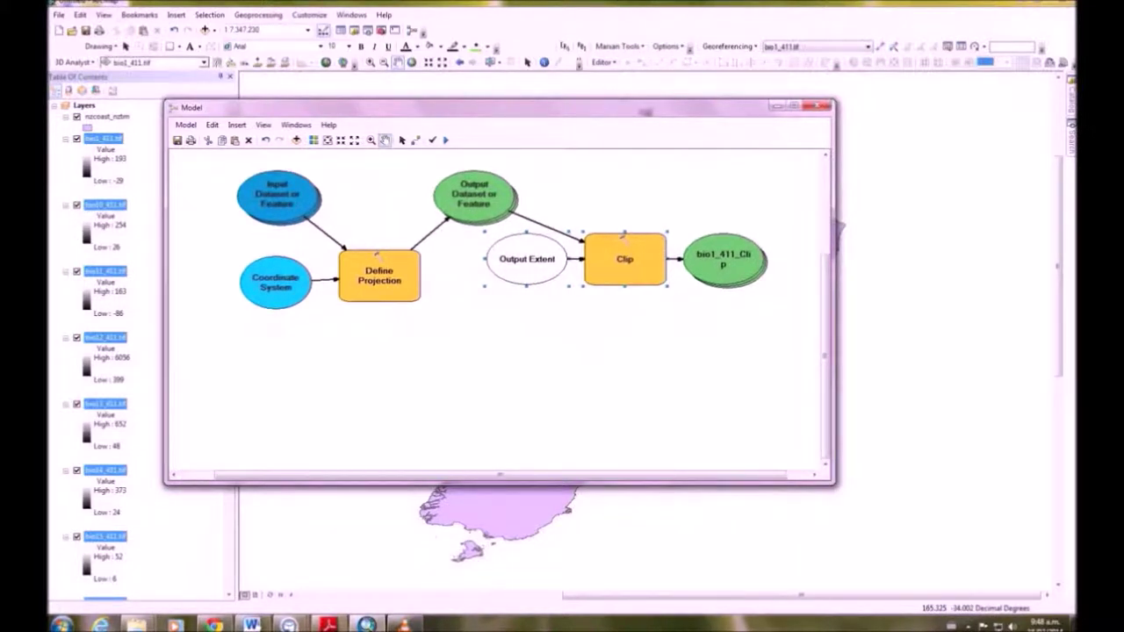
{"action": "left_click_drag", "start_coordinate": [624, 234], "coordinate": [599, 337]}
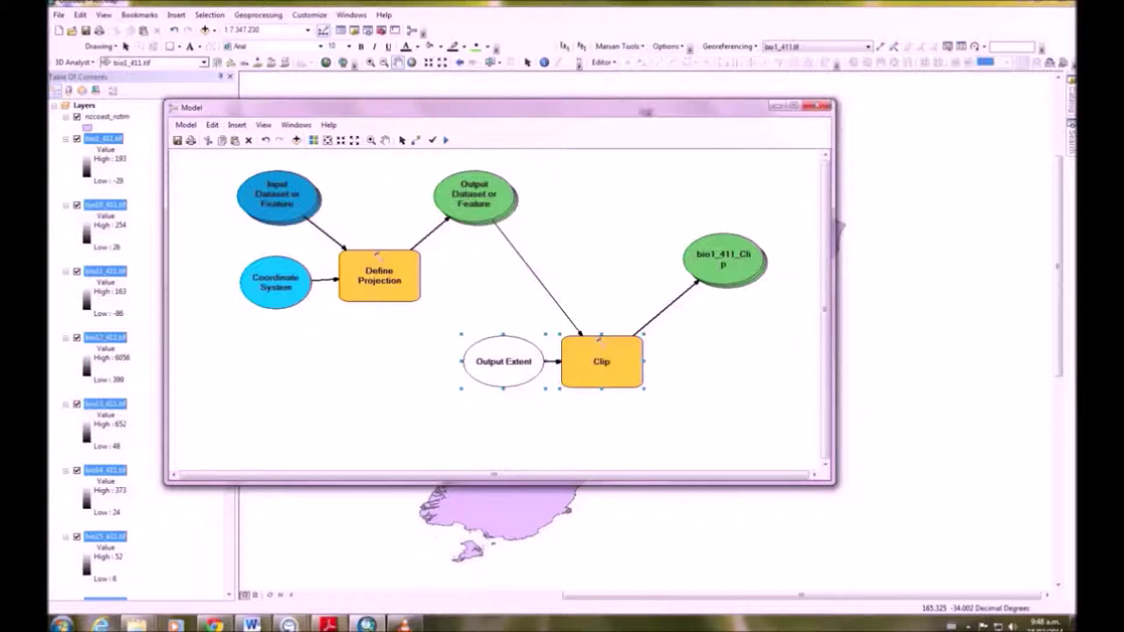
Set the Output Extent variable to the nzcoast_nztm layer
{"action": "double_click", "coordinate": [503, 361]}
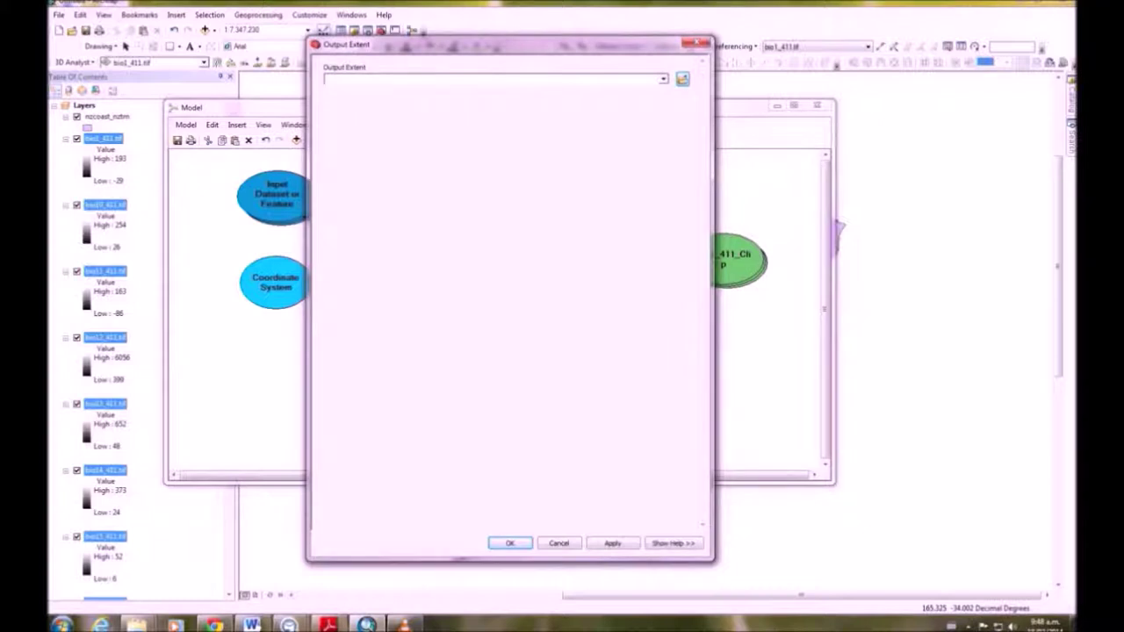
{"action": "left_click", "coordinate": [663, 79]}
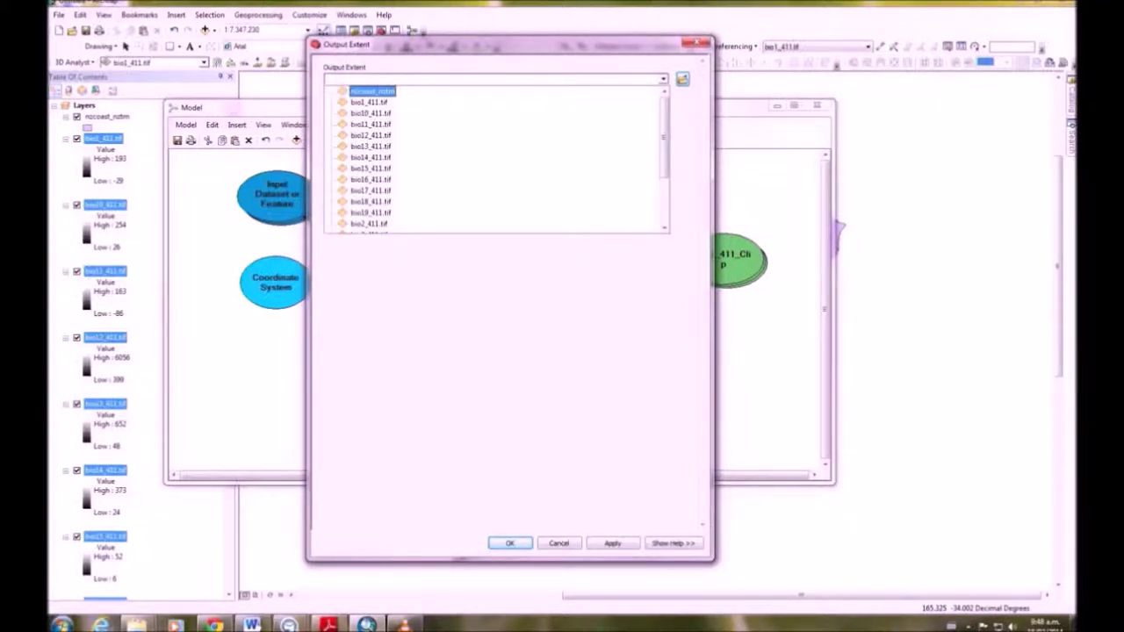
{"action": "left_click", "coordinate": [372, 92]}
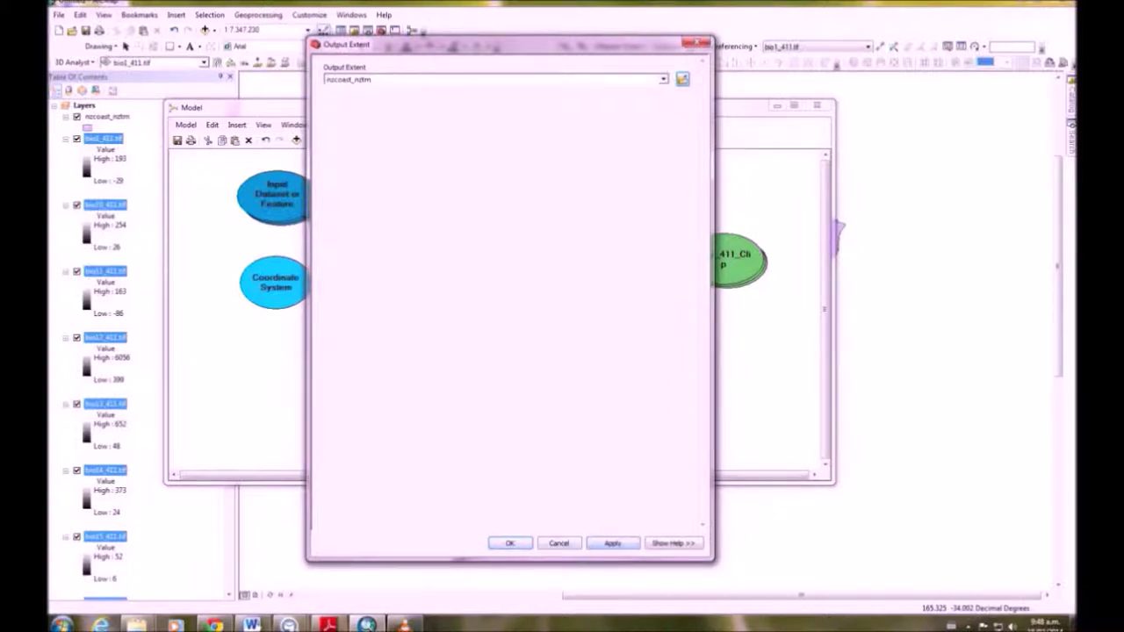
{"action": "left_click", "coordinate": [510, 544]}
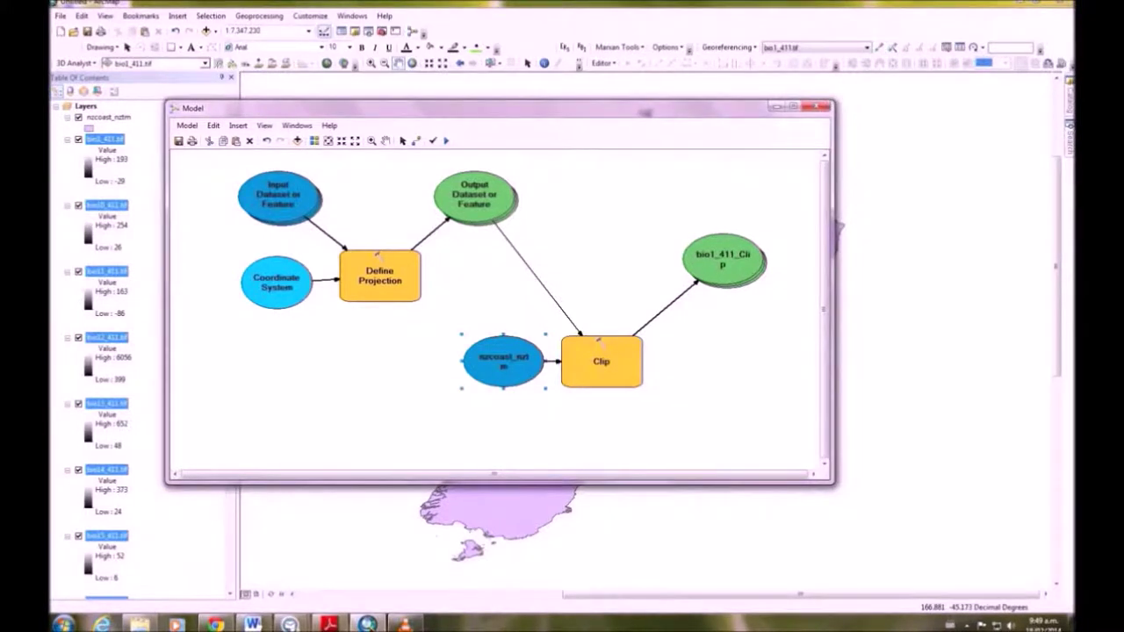
Expose the Clip tool's Use Input Features for Clipping Geometry parameter as a model variable
{"action": "right_click", "coordinate": [596, 371]}
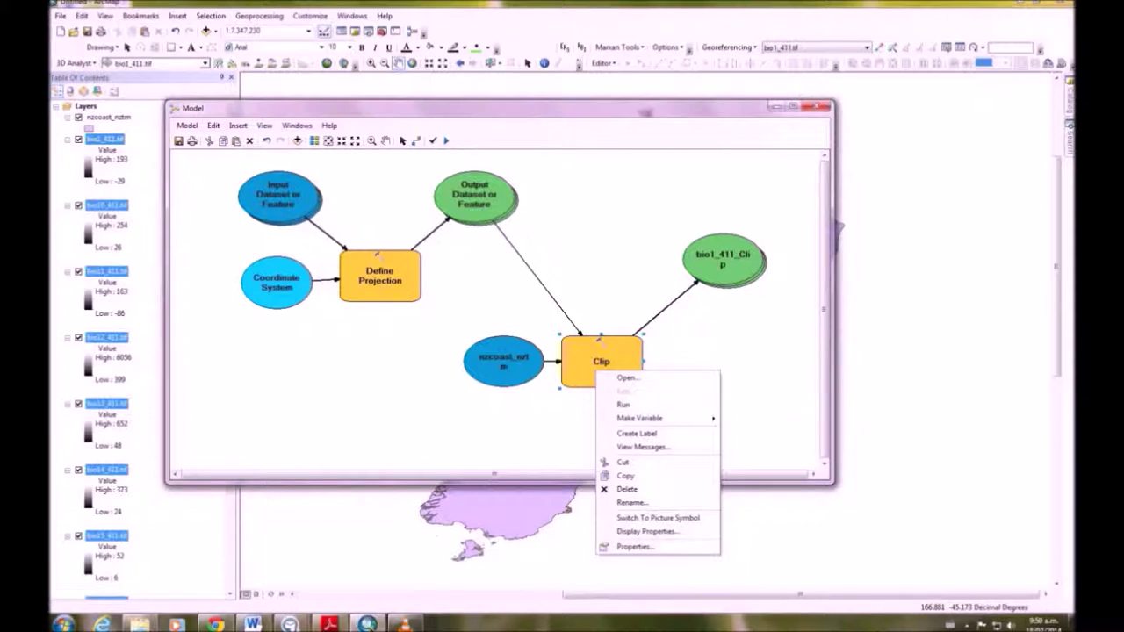
{"action": "mouse_move", "coordinate": [649, 418]}
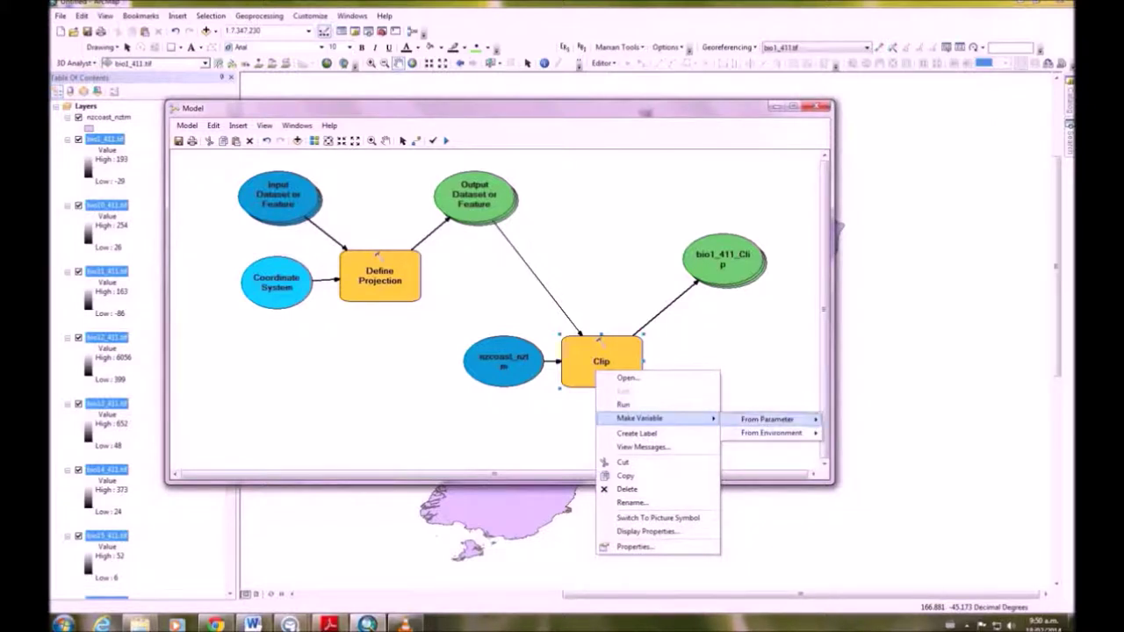
{"action": "mouse_move", "coordinate": [766, 419]}
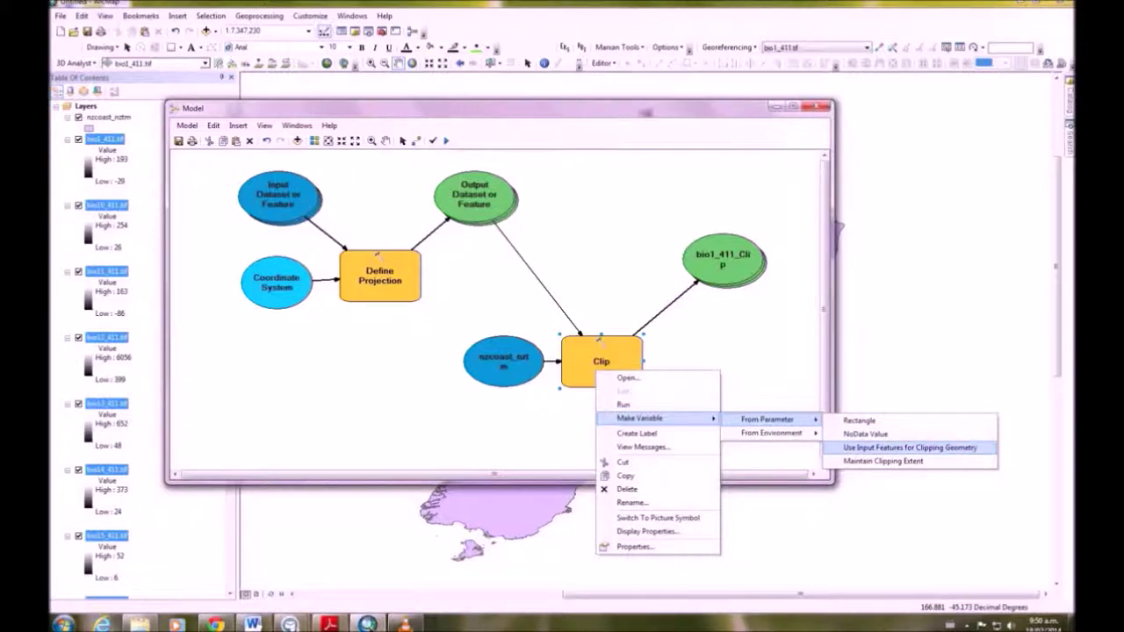
{"action": "left_click", "coordinate": [909, 448]}
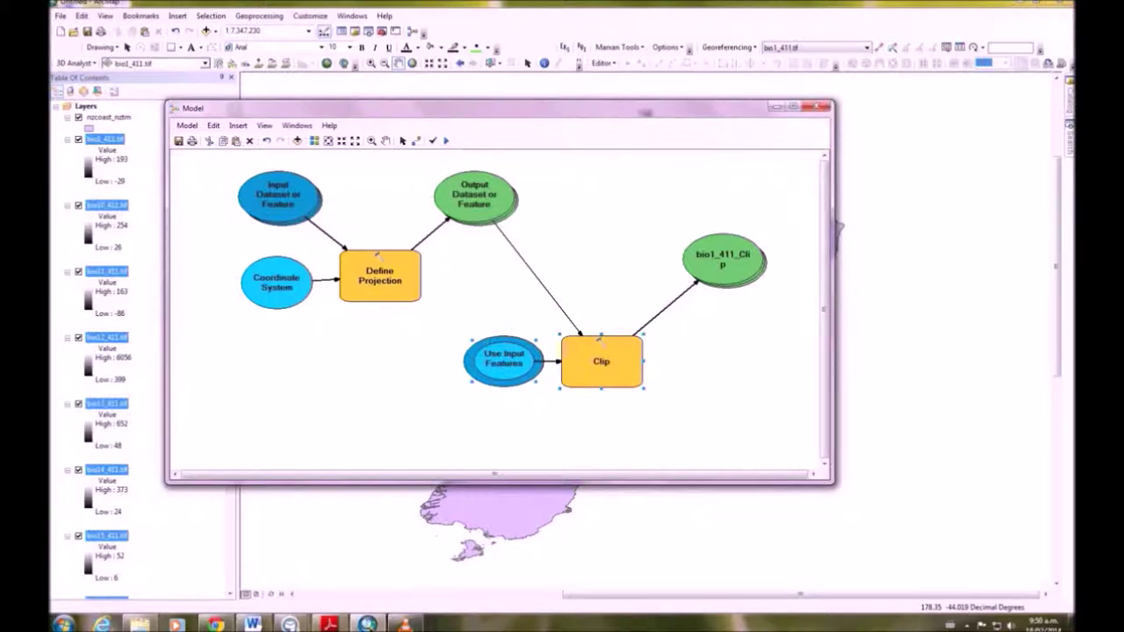
Enlarge the model window and spread out Clip, nzcoast_nztm and the Use Input Features variable so they do not overlap
{"action": "left_click_drag", "start_coordinate": [834, 483], "coordinate": [929, 526]}
{"action": "left_click_drag", "start_coordinate": [598, 339], "coordinate": [679, 416]}
{"action": "left_click_drag", "start_coordinate": [503, 360], "coordinate": [485, 316]}
{"action": "left_click_drag", "start_coordinate": [681, 415], "coordinate": [621, 297]}
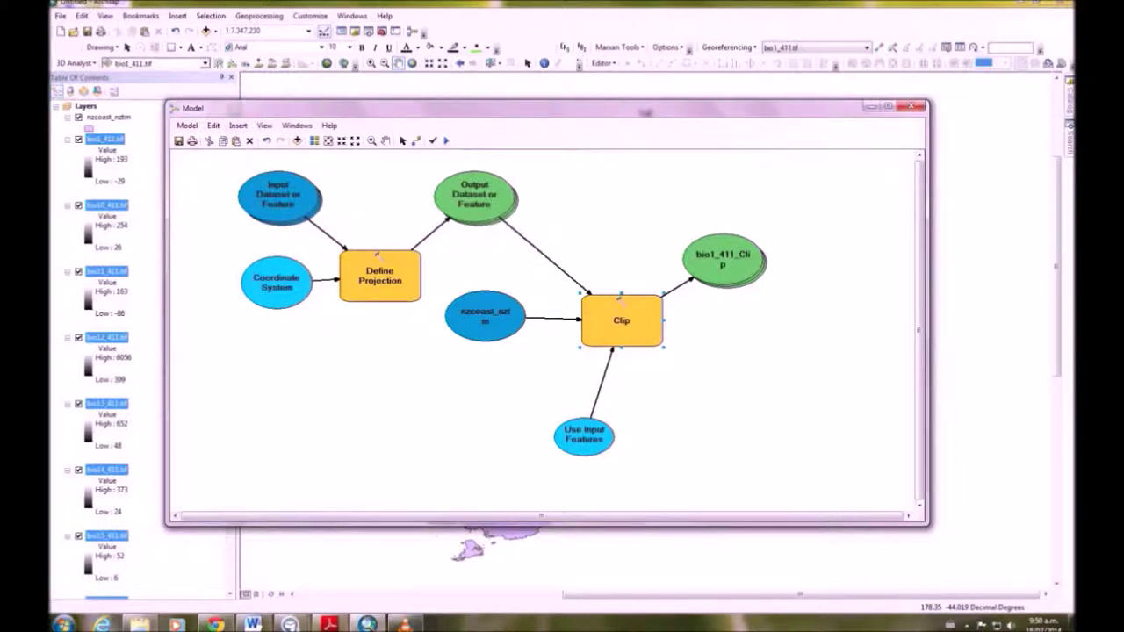
Enable Use Input Features for Clipping Geometry in its model variable
{"action": "left_click", "coordinate": [584, 436]}
{"action": "double_click", "coordinate": [584, 436]}
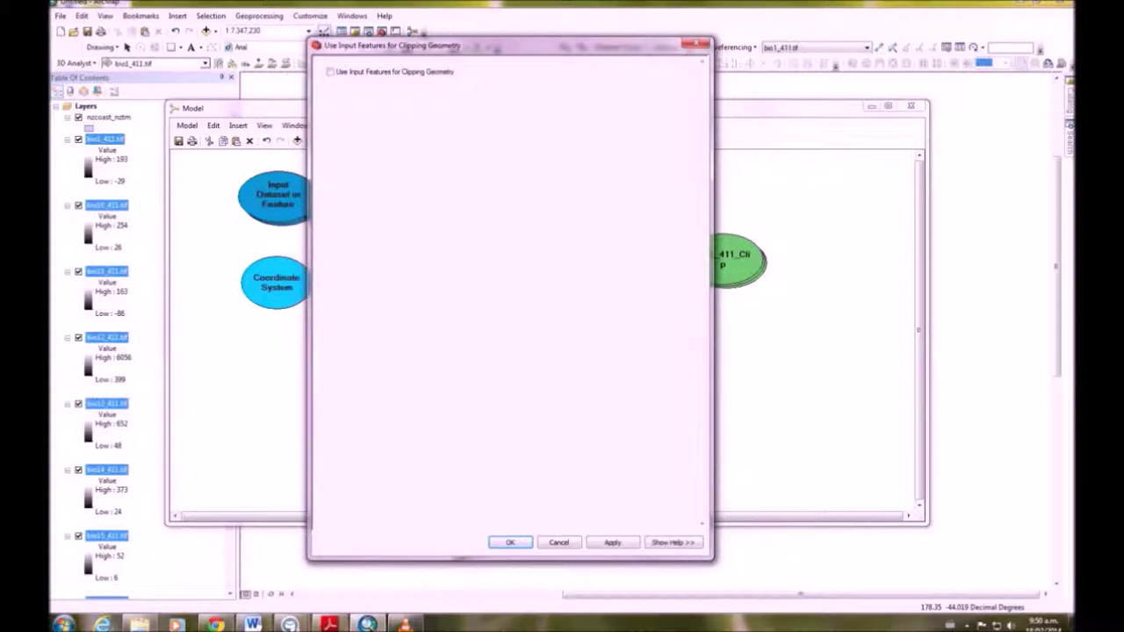
{"action": "left_click", "coordinate": [330, 72]}
{"action": "key", "text": "Return"}
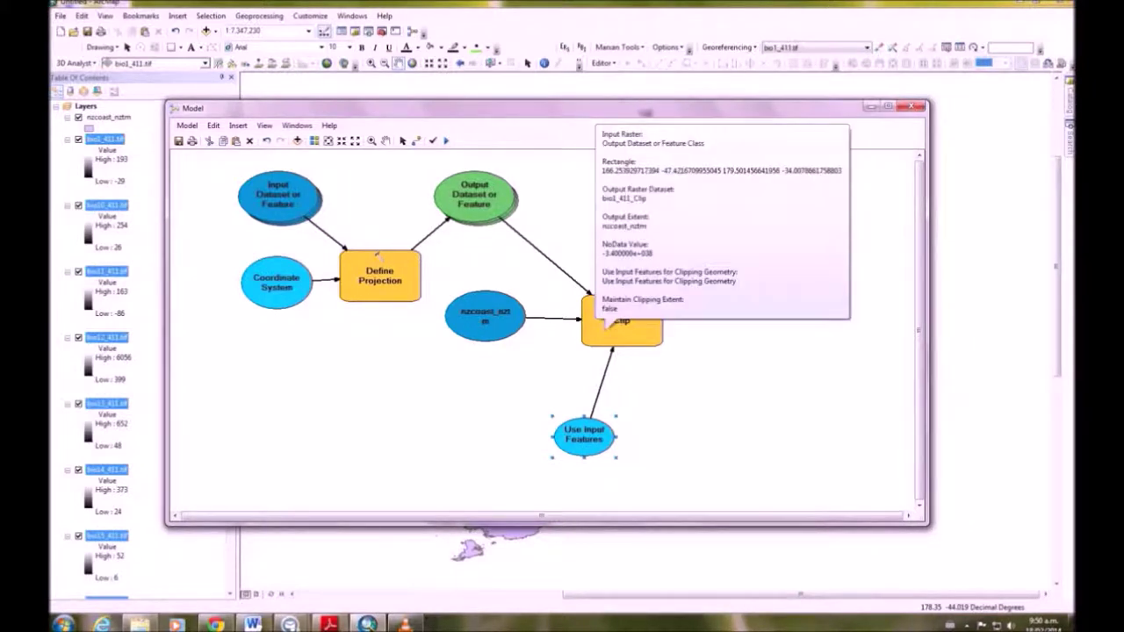
Expose the Clip tool's NoData Value parameter as a model variable and place it below nzcoast_nztm, clear of the other elements
{"action": "right_click", "coordinate": [612, 331]}
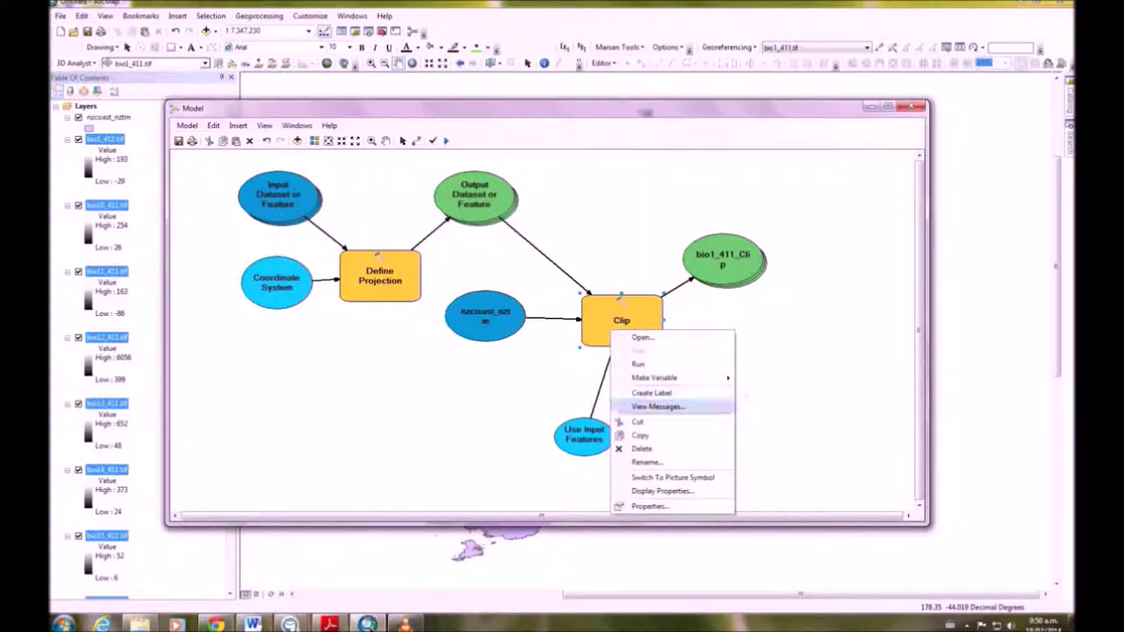
{"action": "mouse_move", "coordinate": [668, 377]}
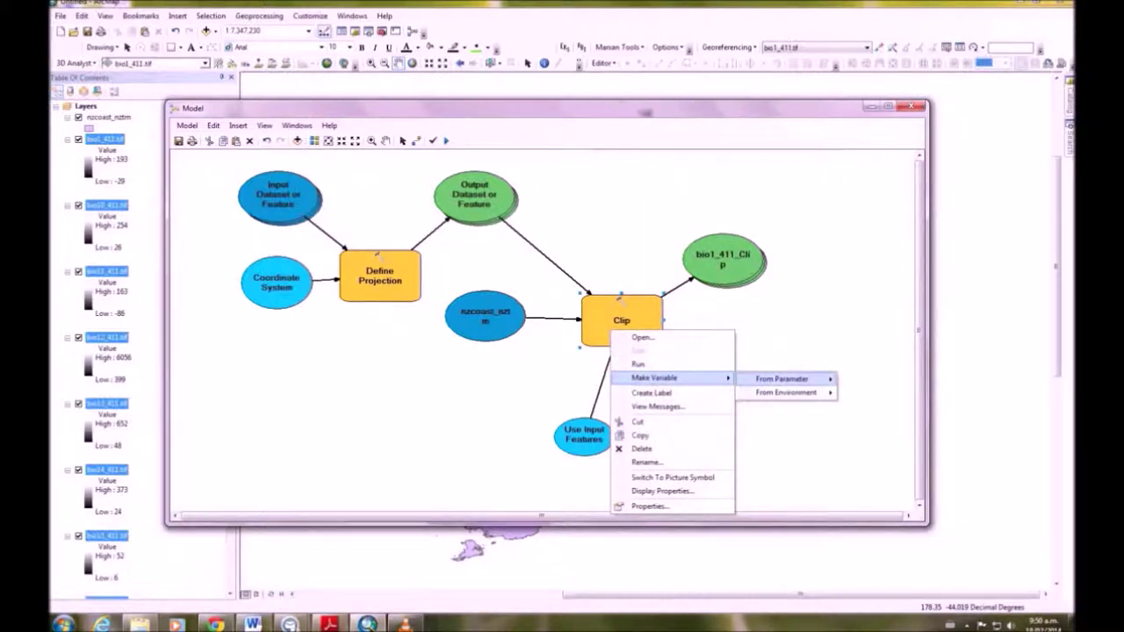
{"action": "mouse_move", "coordinate": [782, 378]}
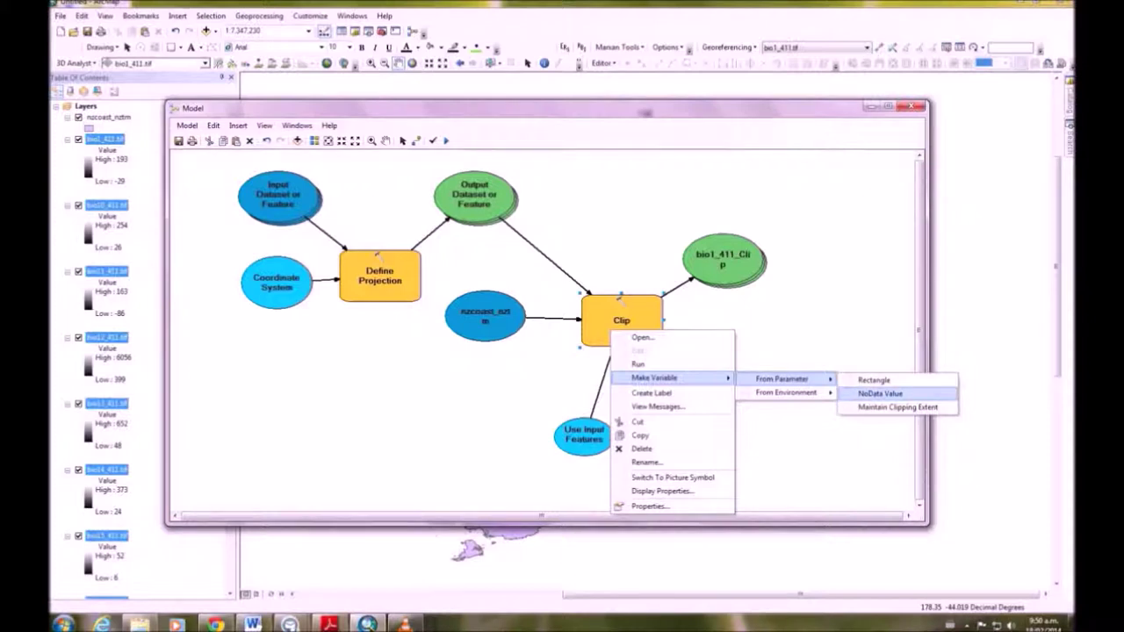
{"action": "left_click", "coordinate": [880, 393]}
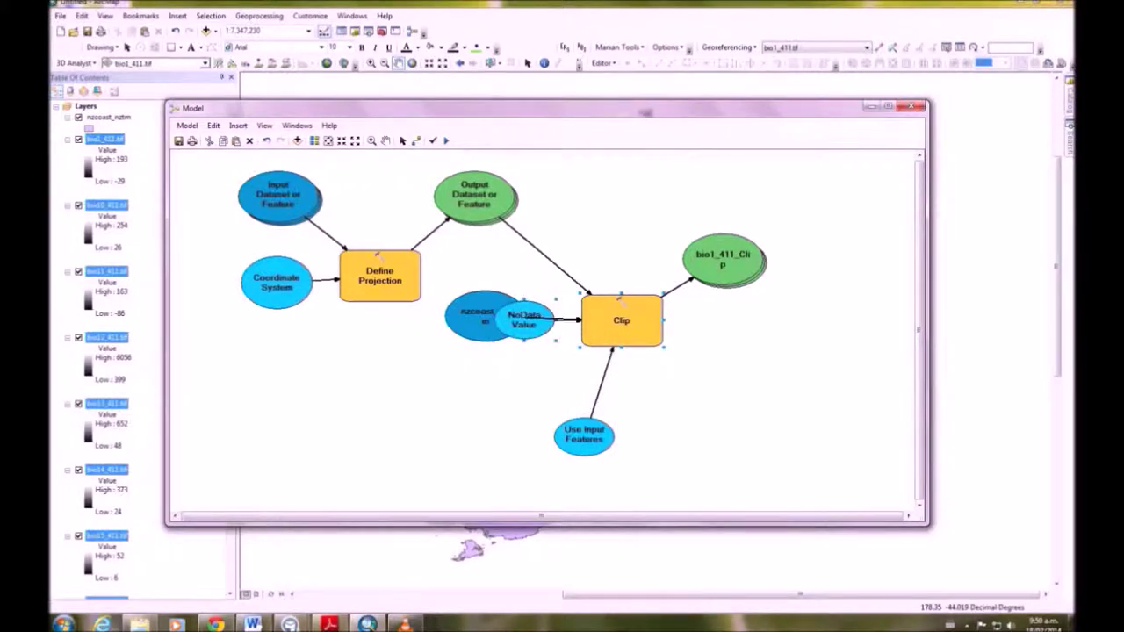
{"action": "left_click_drag", "start_coordinate": [524, 321], "coordinate": [499, 368]}
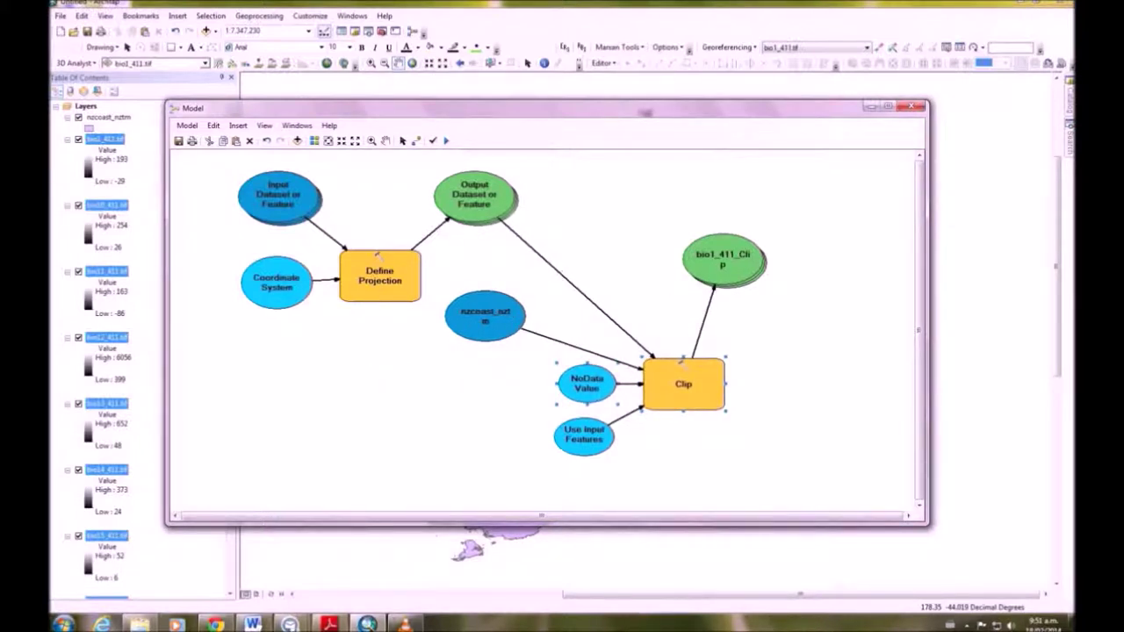
{"action": "left_click", "coordinate": [629, 385]}
{"action": "left_click_drag", "start_coordinate": [587, 384], "coordinate": [433, 391]}
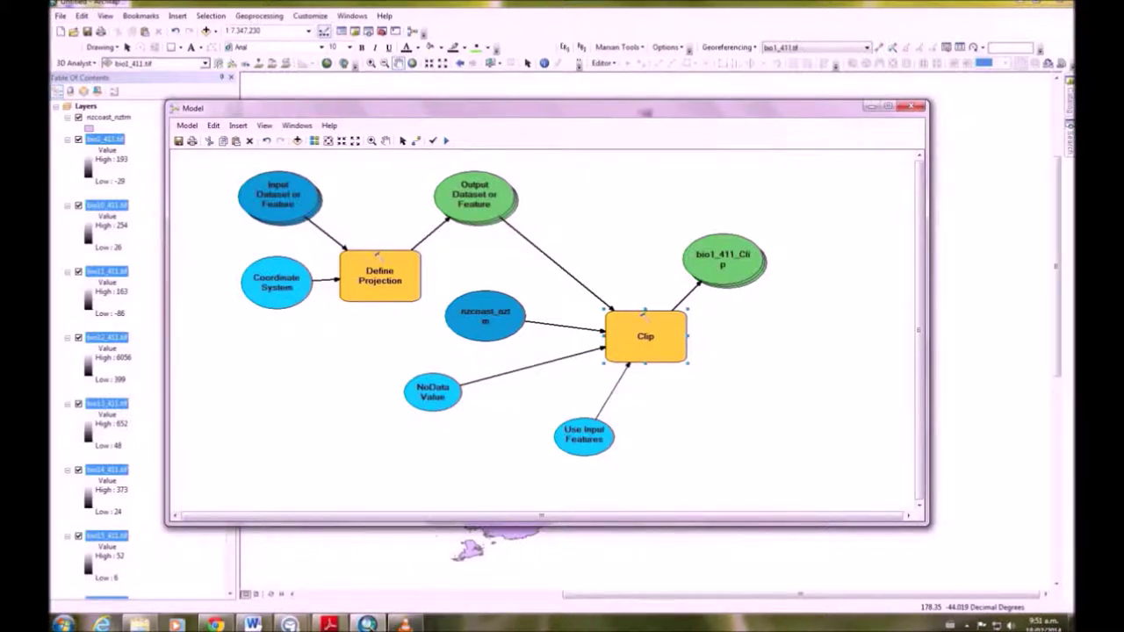
Set the NoData Value variable to -9999
{"action": "double_click", "coordinate": [433, 393]}
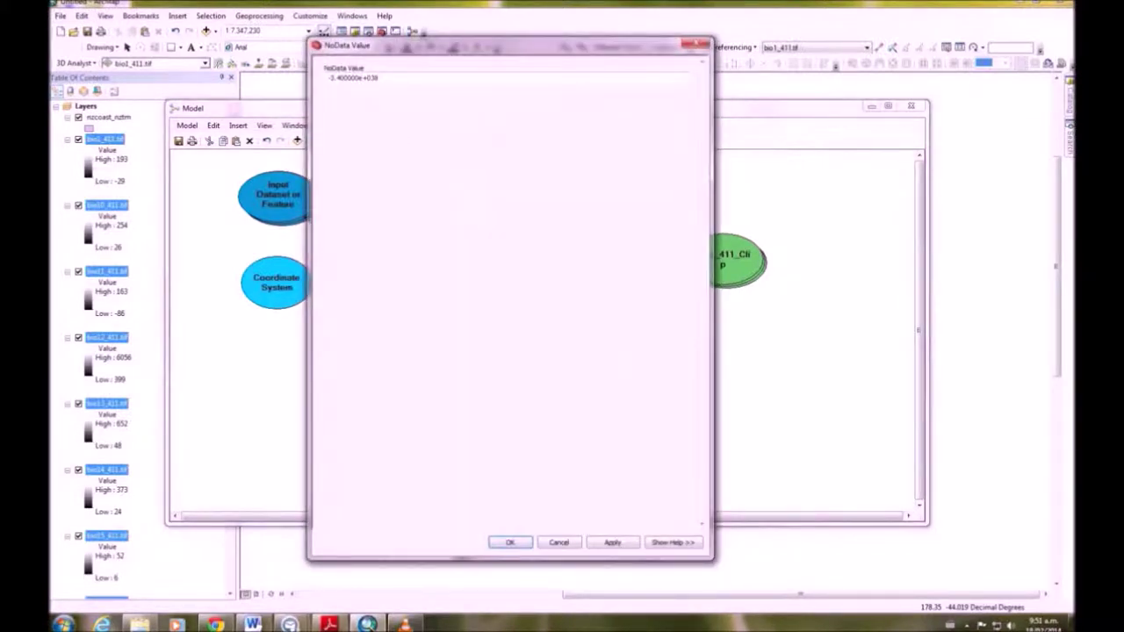
{"action": "double_click", "coordinate": [353, 78]}
{"action": "type", "text": "-"}
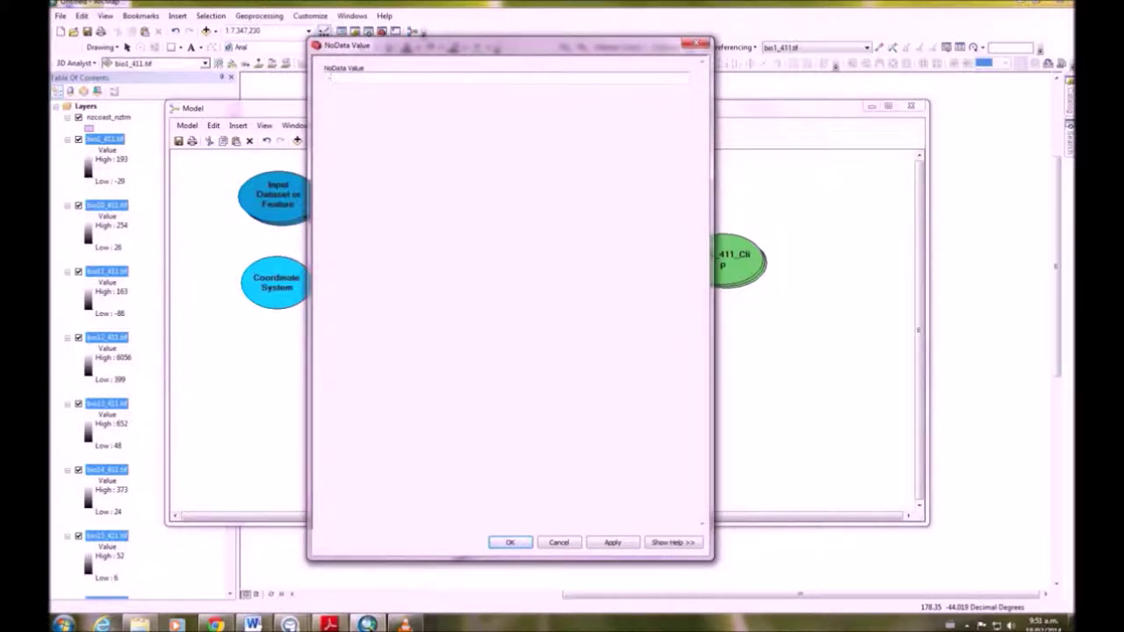
{"action": "type", "text": "9999"}
{"action": "key", "text": "Return"}
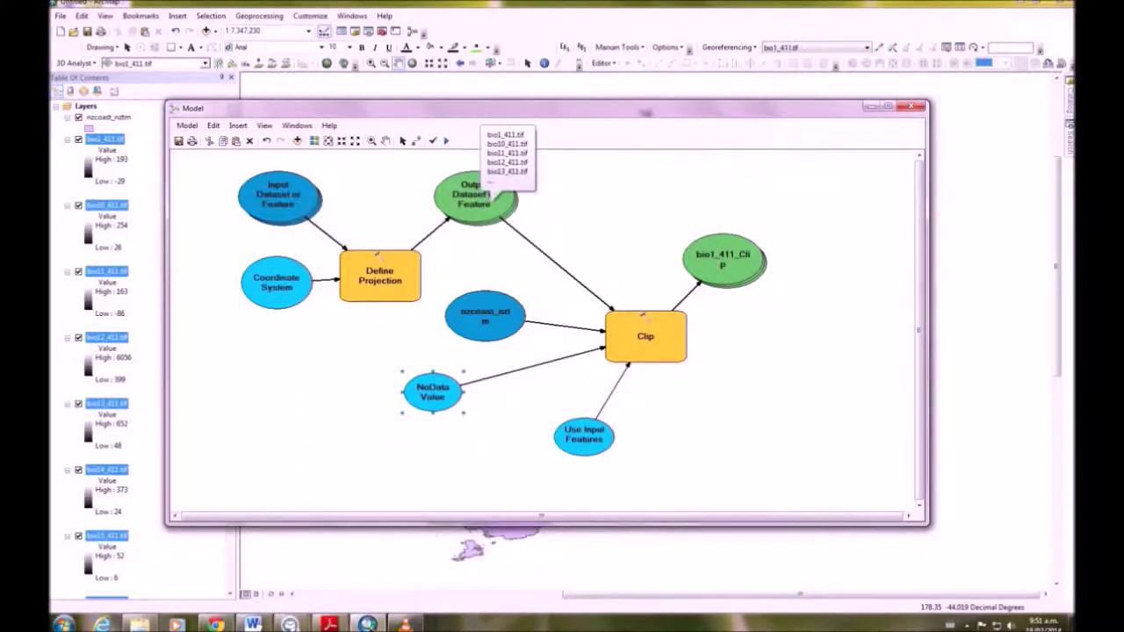
Set the Define Projection output dataset to be added to the map display
{"action": "right_click", "coordinate": [489, 203]}
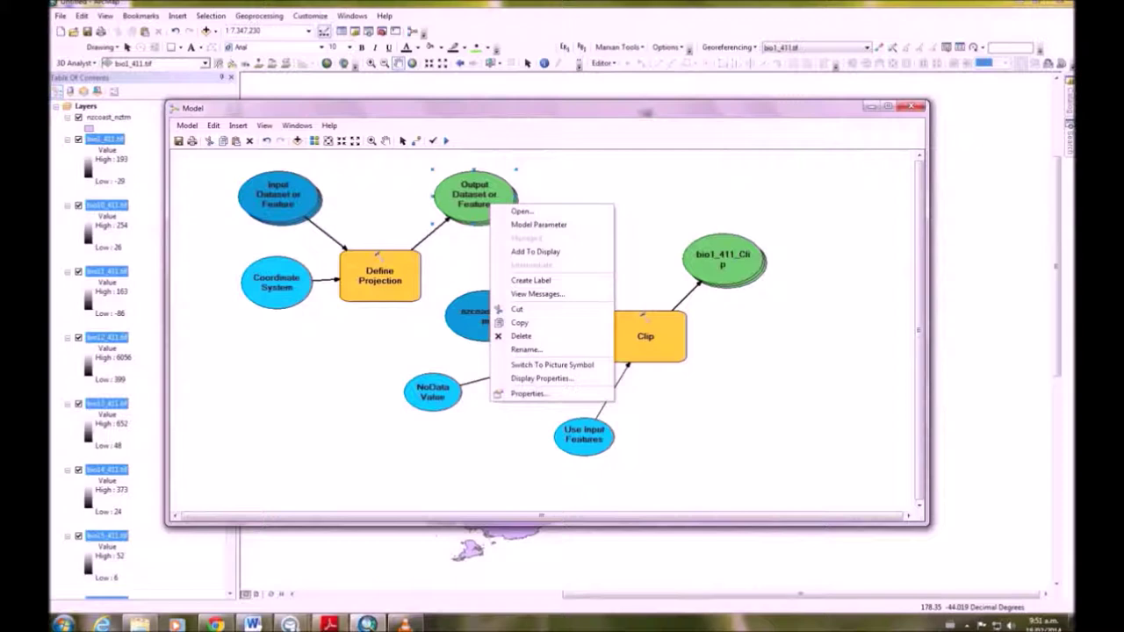
{"action": "left_click", "coordinate": [537, 252]}
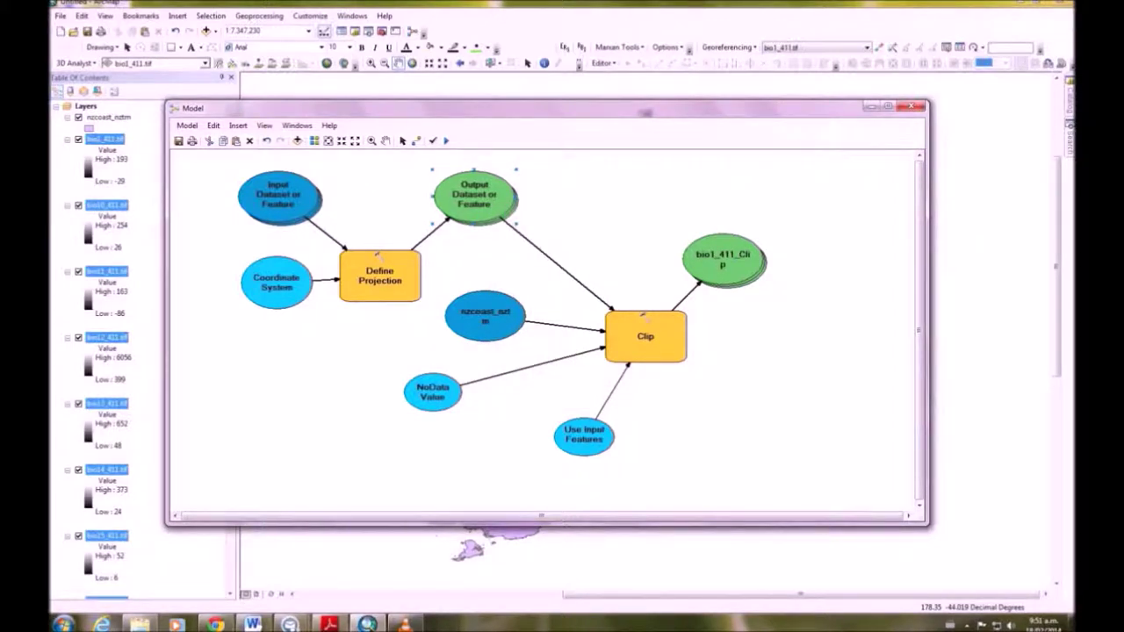
{"action": "left_click", "coordinate": [187, 126]}
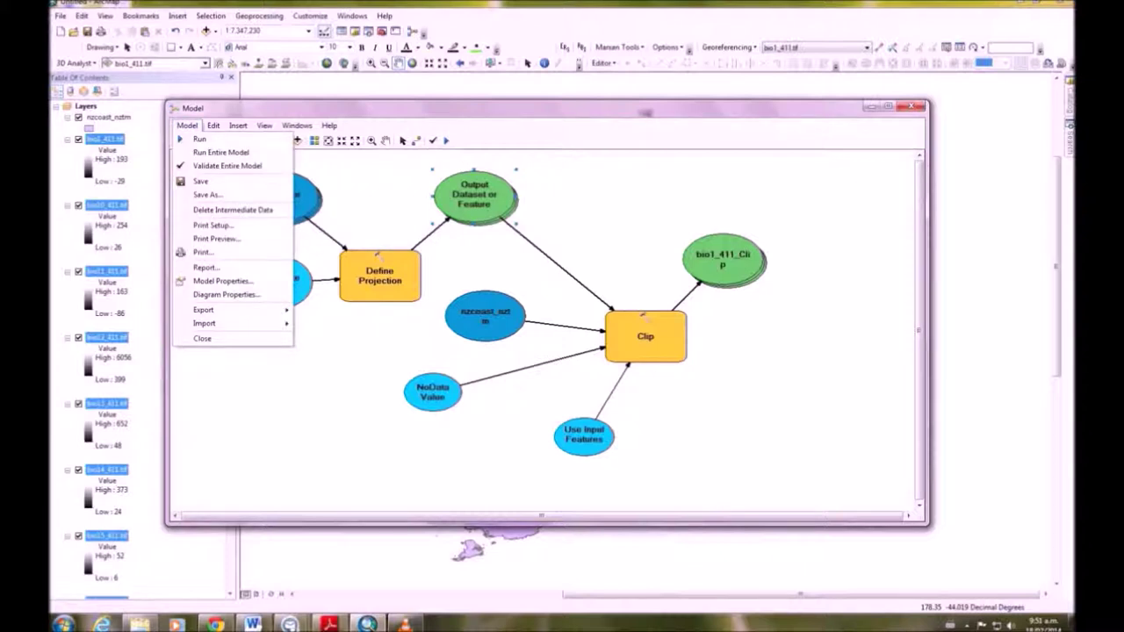
{"action": "key", "text": "Down"}
{"action": "key", "text": "Down"}
{"action": "key", "text": "Down"}
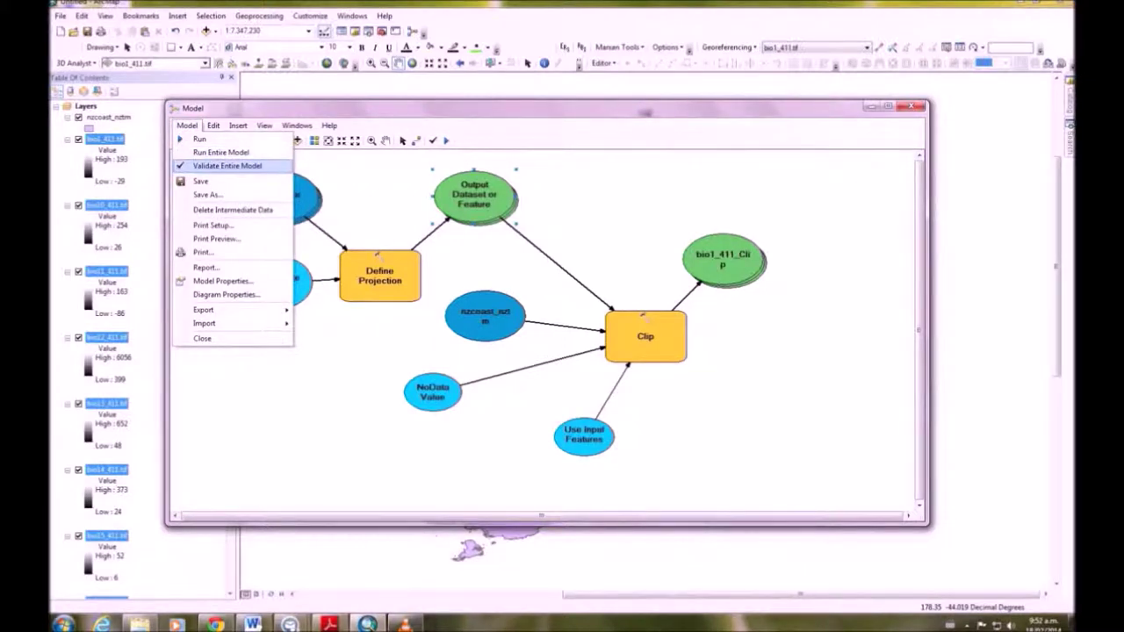
{"action": "key", "text": "Escape"}
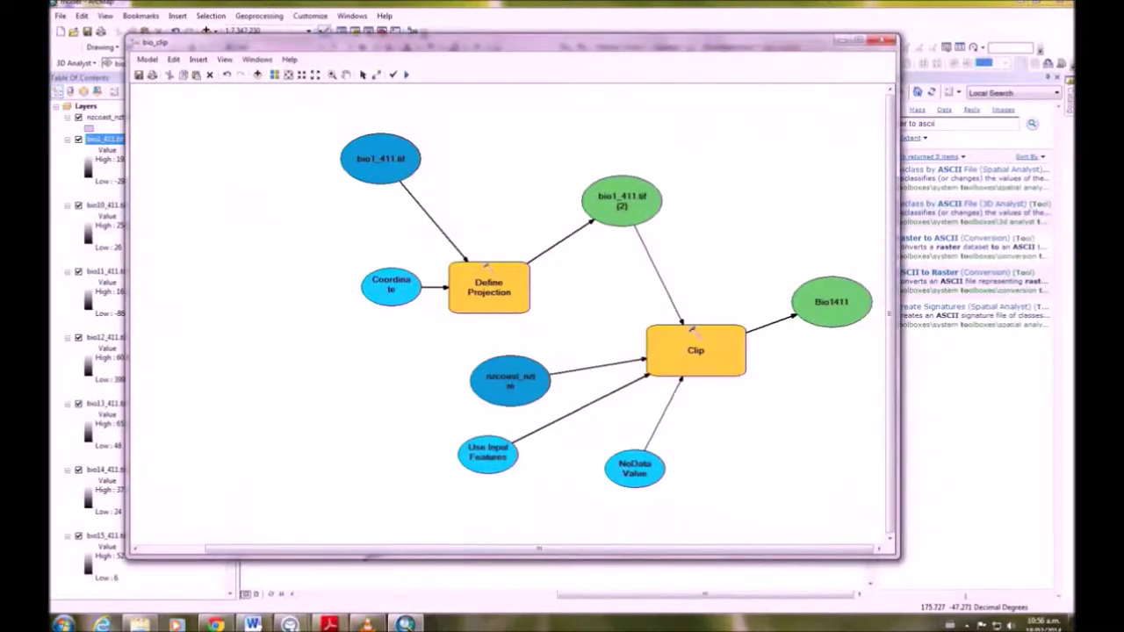
Run the bio_clip model to clip bio1_411.tif with the nzcoast_nztm layer
{"action": "left_click", "coordinate": [407, 74]}
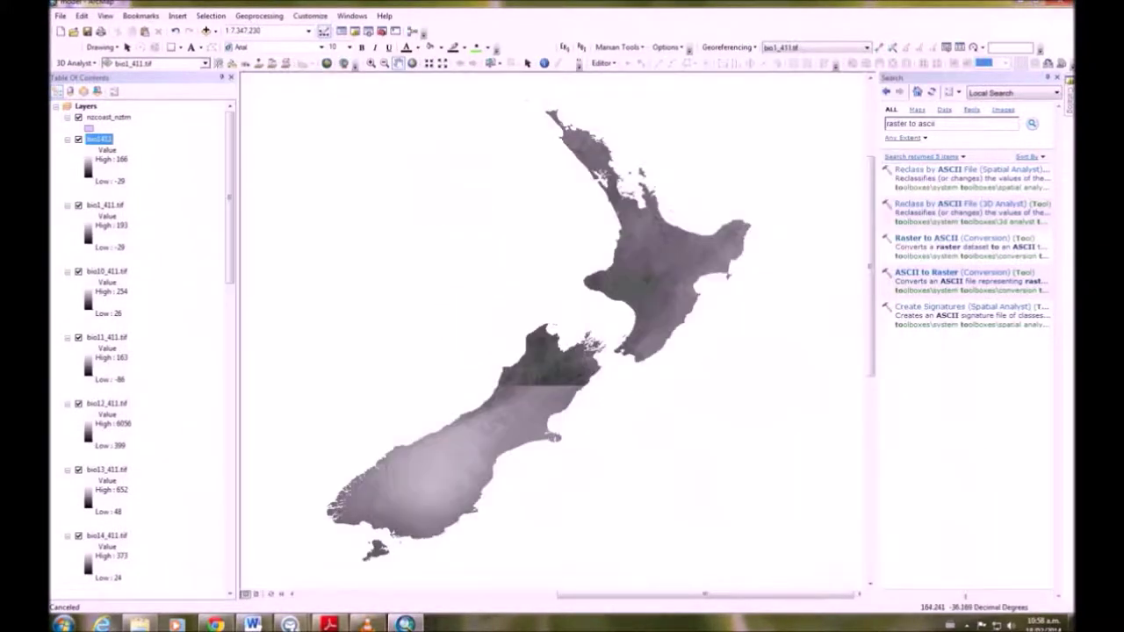
{"action": "left_click", "coordinate": [936, 123]}
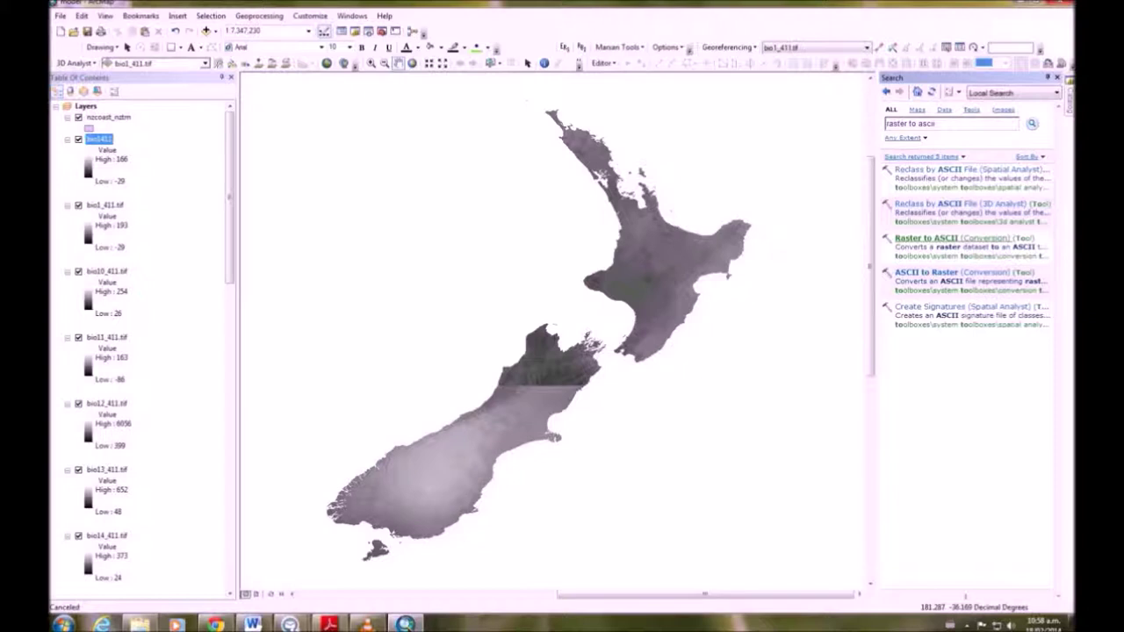
{"action": "left_click", "coordinate": [927, 238]}
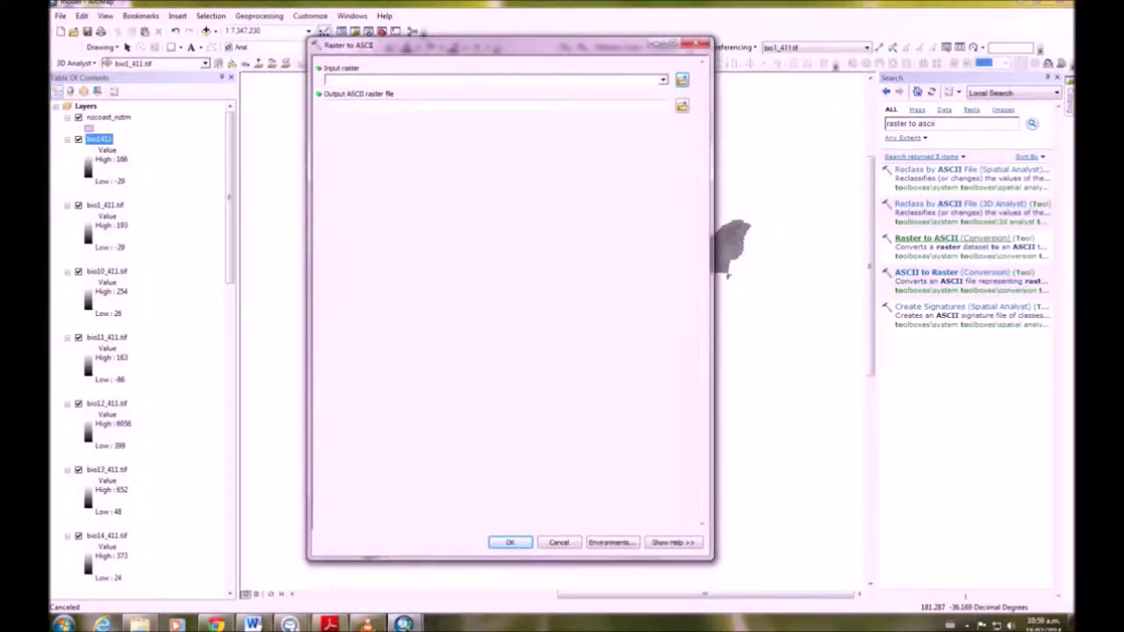
{"action": "left_click", "coordinate": [663, 80]}
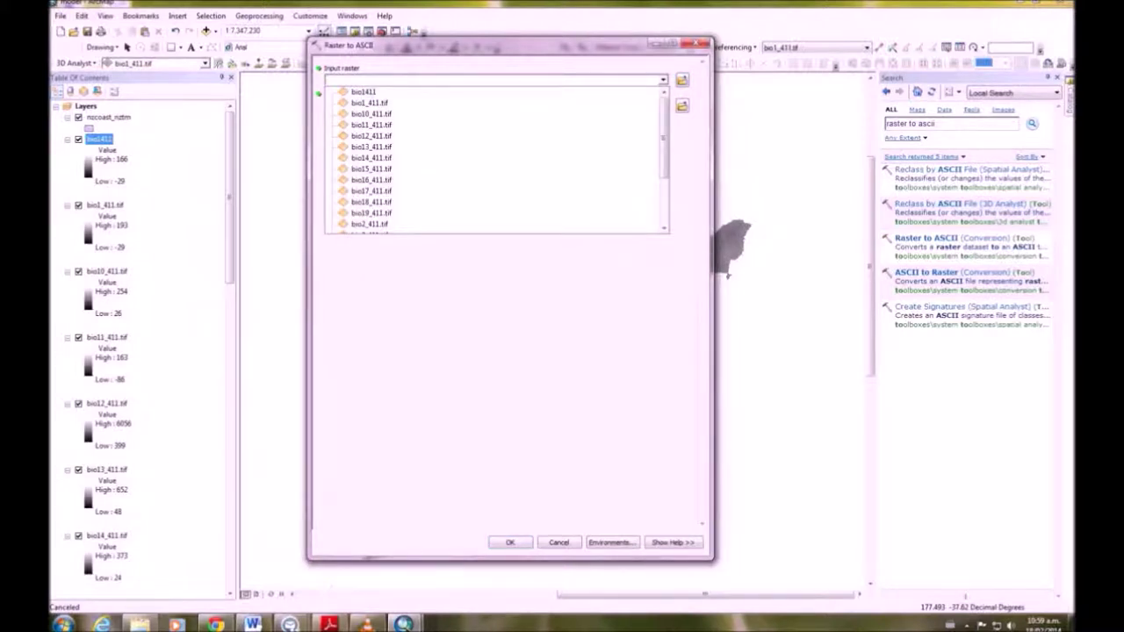
{"action": "left_click", "coordinate": [364, 93]}
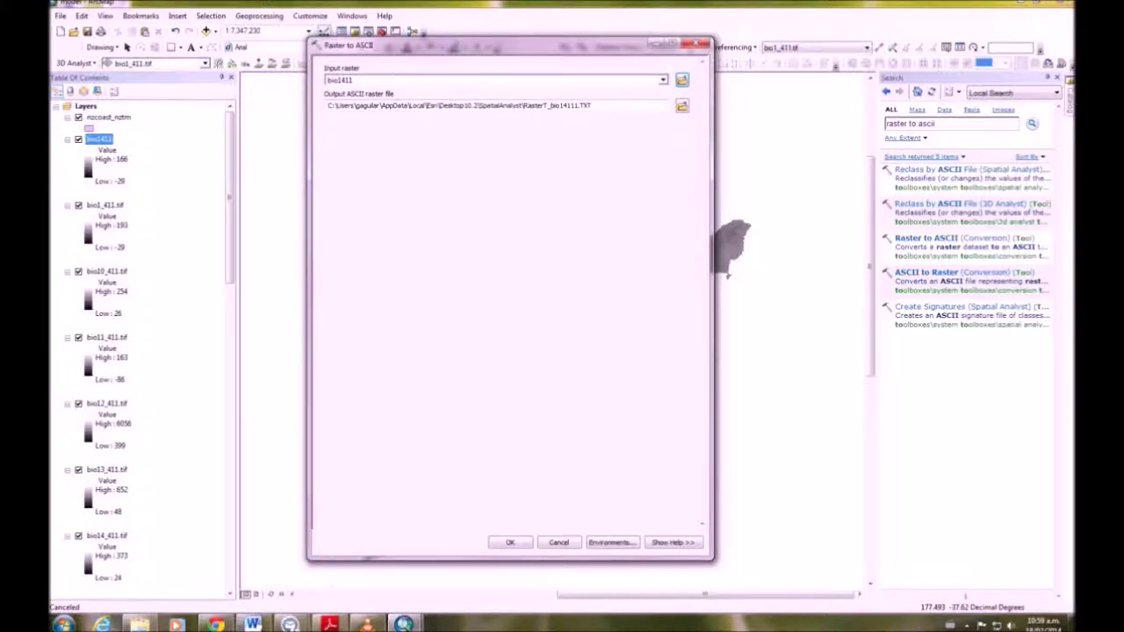
{"action": "left_click", "coordinate": [682, 105]}
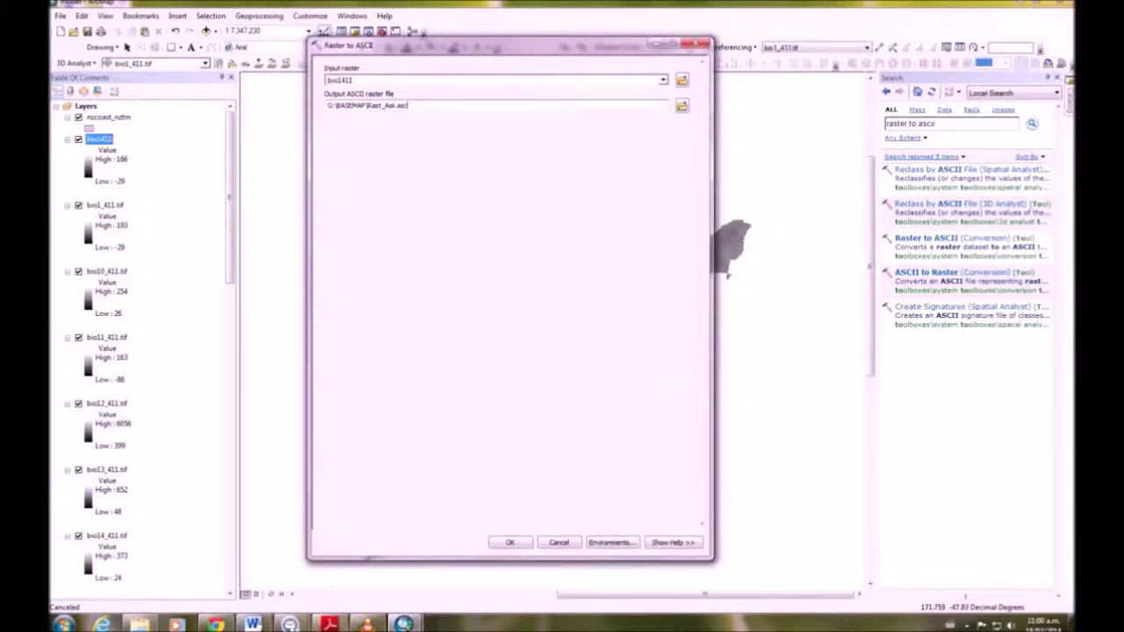
{"action": "left_click", "coordinate": [559, 543]}
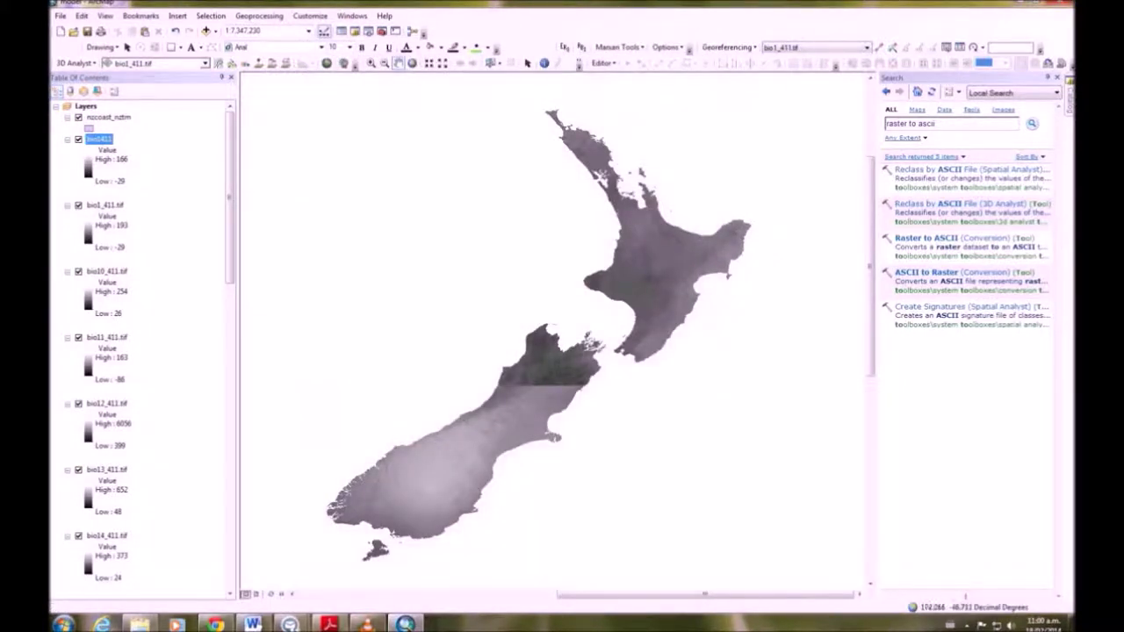
Apply the red-yellow-cyan-blue color ramp to the bio1411 raster and move its layer above nzcoast_nztm
{"action": "left_click", "coordinate": [89, 163]}
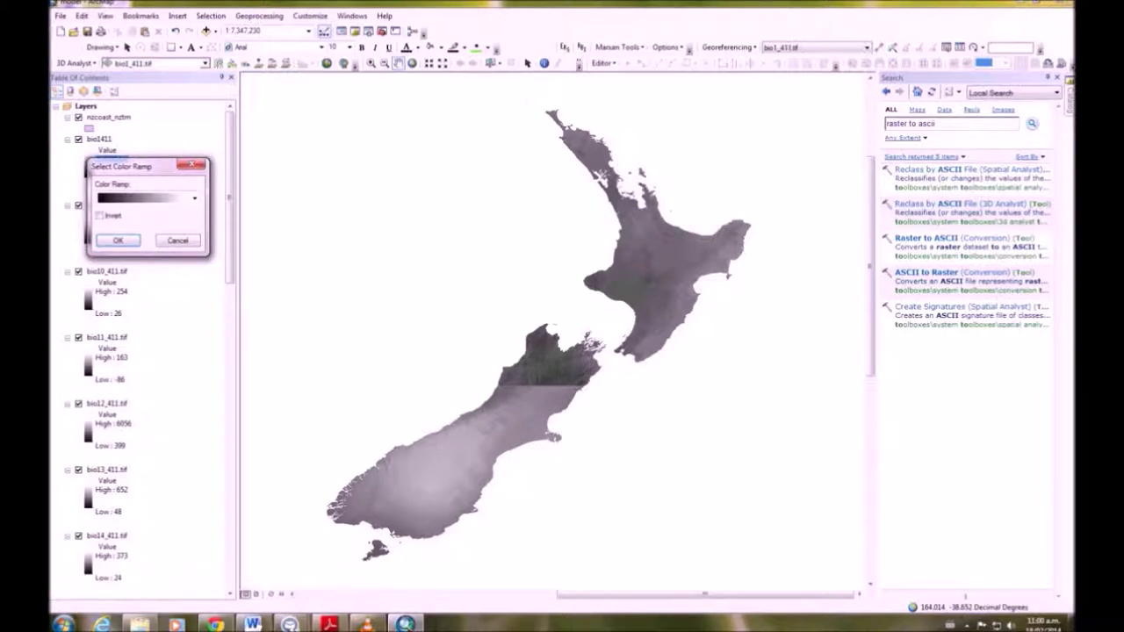
{"action": "left_click", "coordinate": [194, 199]}
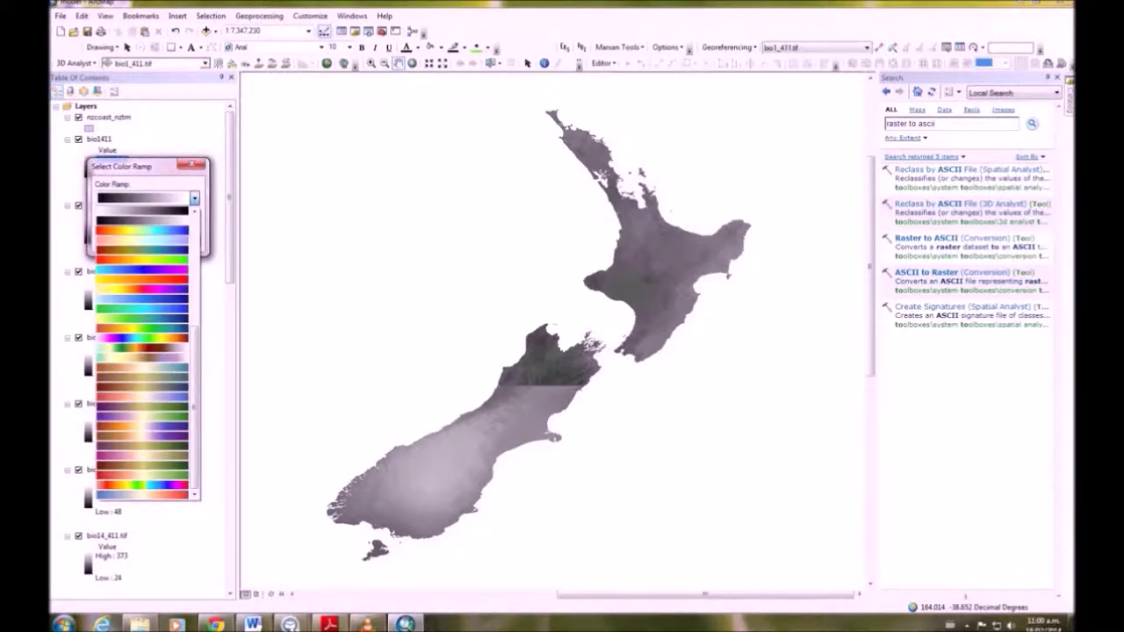
{"action": "left_click", "coordinate": [142, 231]}
{"action": "left_click", "coordinate": [118, 241]}
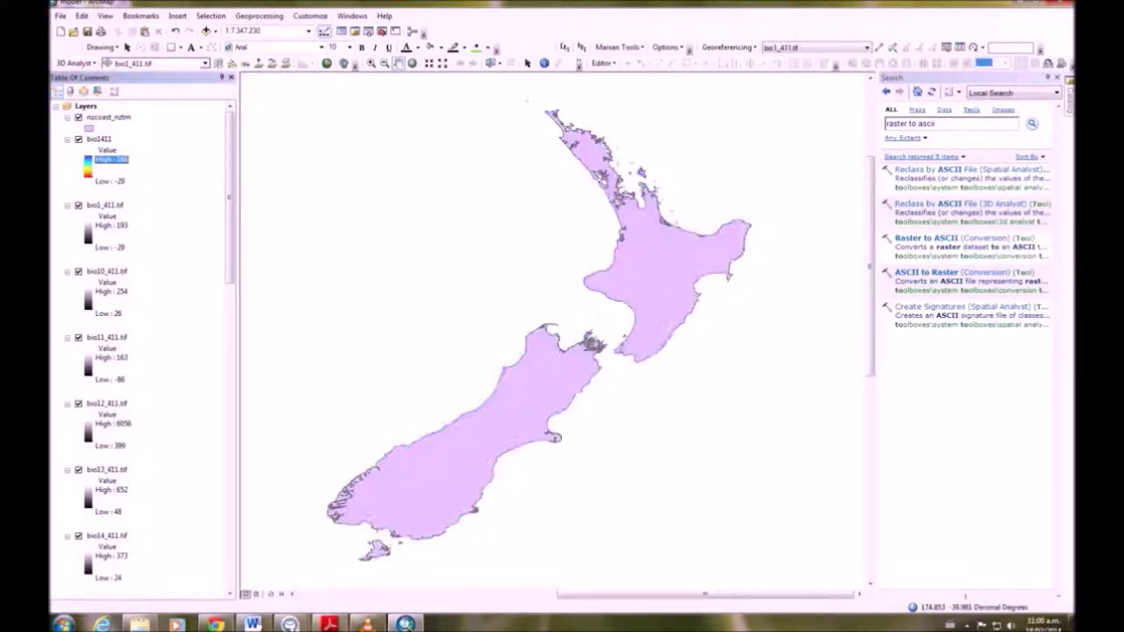
{"action": "left_click_drag", "start_coordinate": [98, 138], "coordinate": [99, 112]}
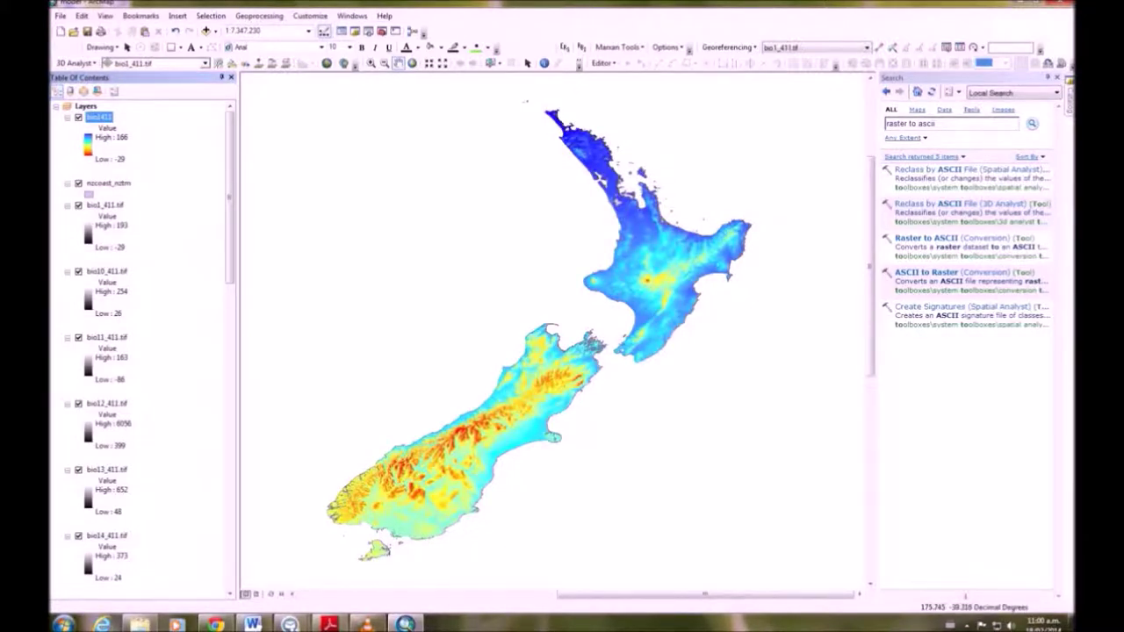